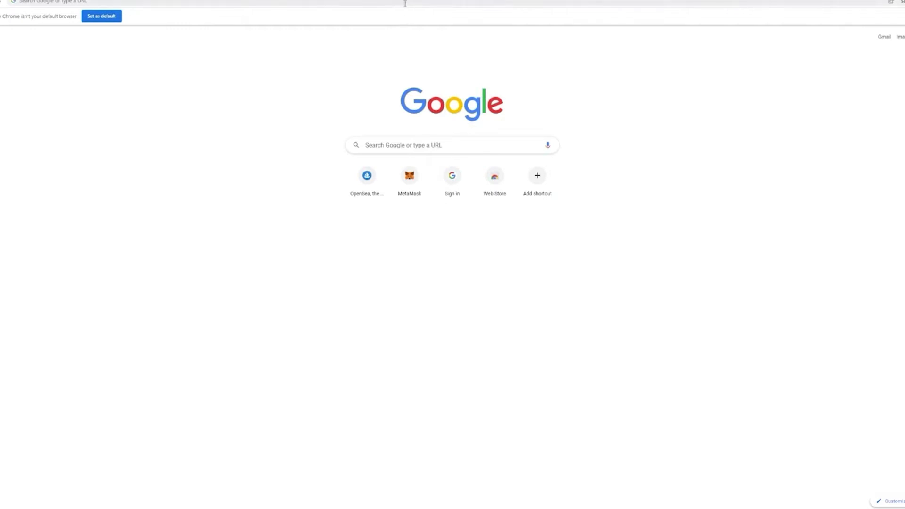
Step: Install the MetaMask extension for Chrome by way of the metamask.io download page
click(405, 3)
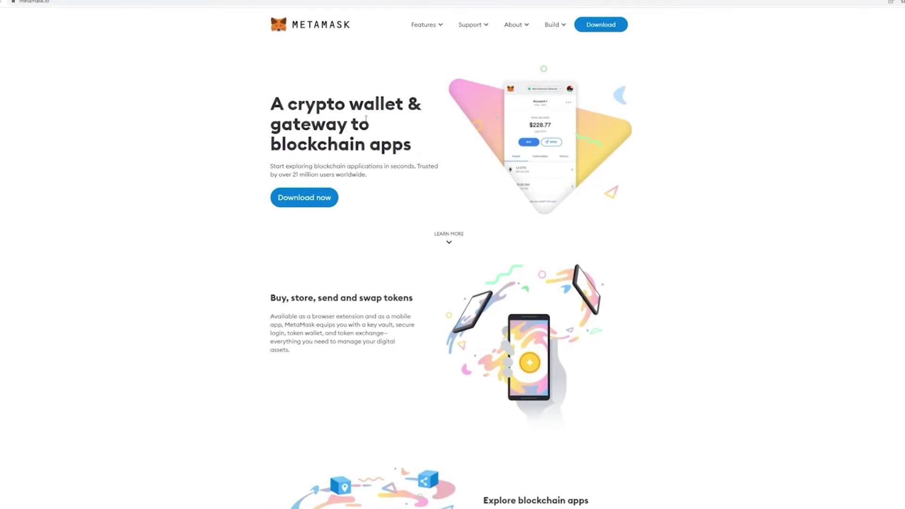
click(309, 202)
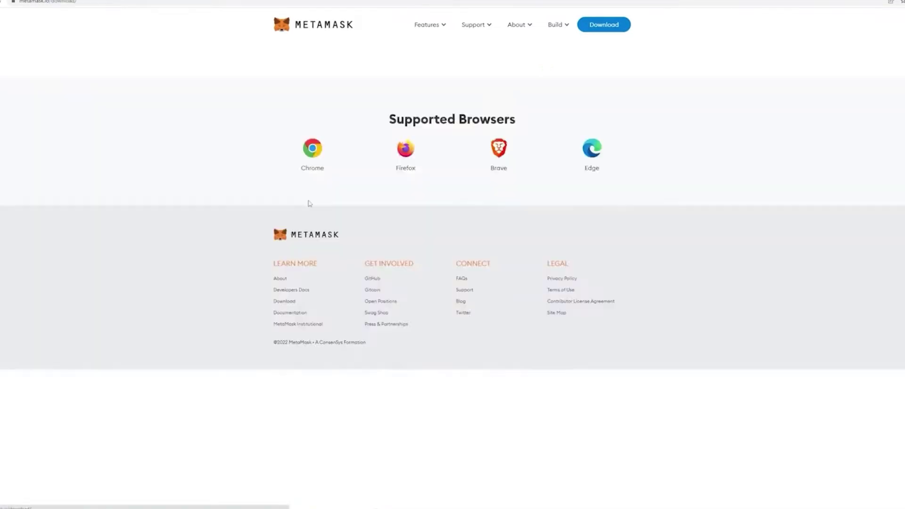
scroll(309, 287, down, 1)
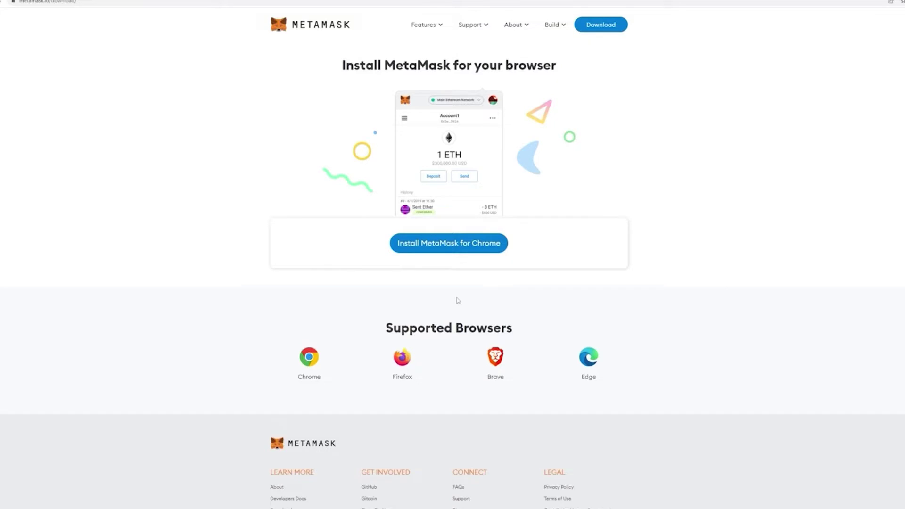
click(449, 244)
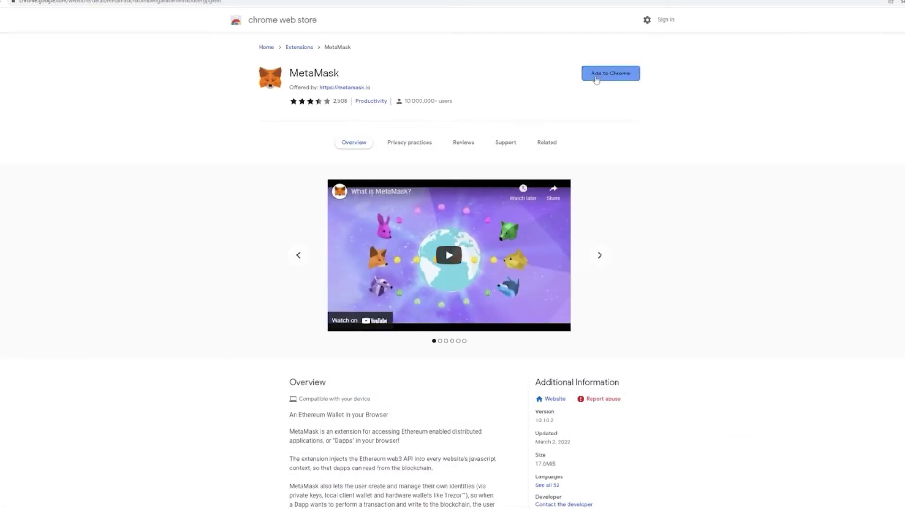
click(596, 77)
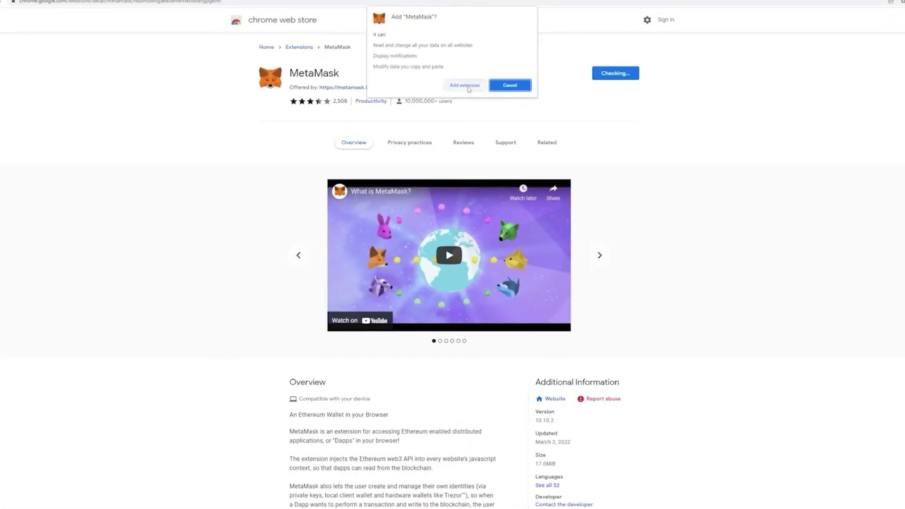
click(468, 87)
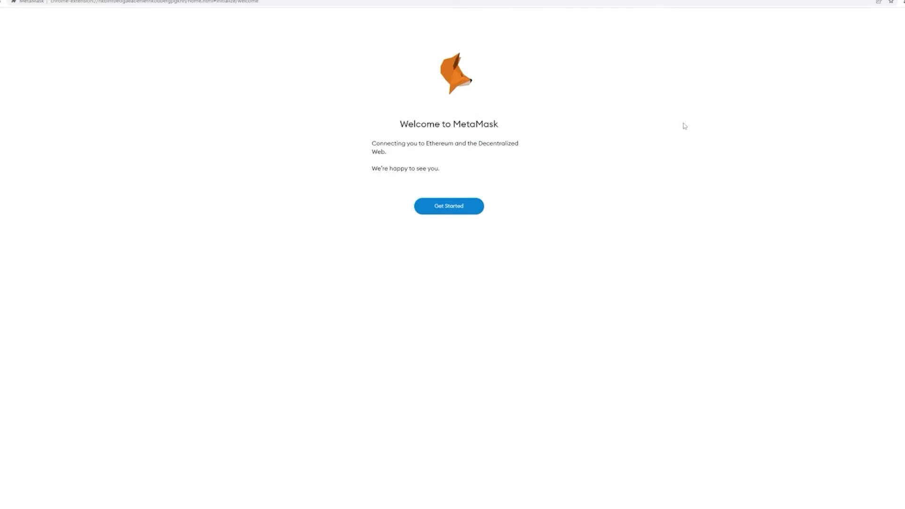
Step: Start the setup of a new MetaMask wallet and agree to share usage data
click(456, 208)
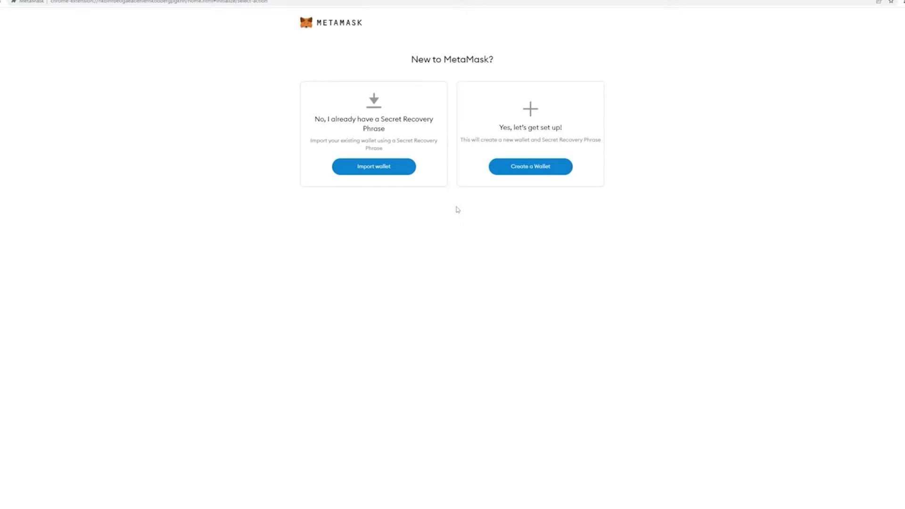
click(537, 171)
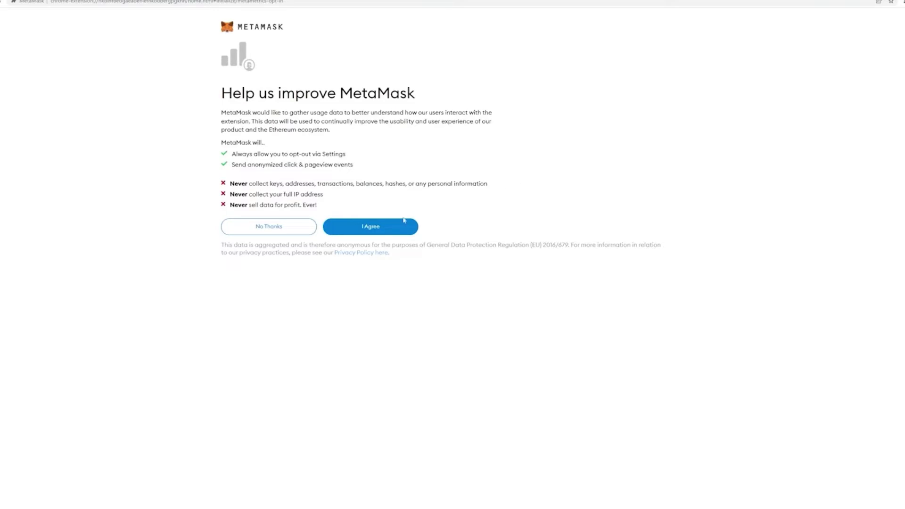
click(374, 230)
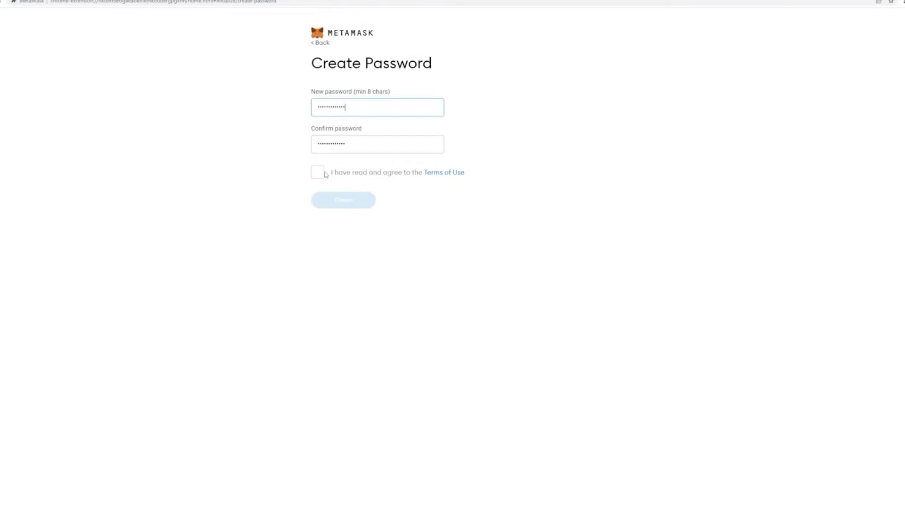
Step: Create the wallet password, accept the Terms of Use and continue past the security video
click(319, 173)
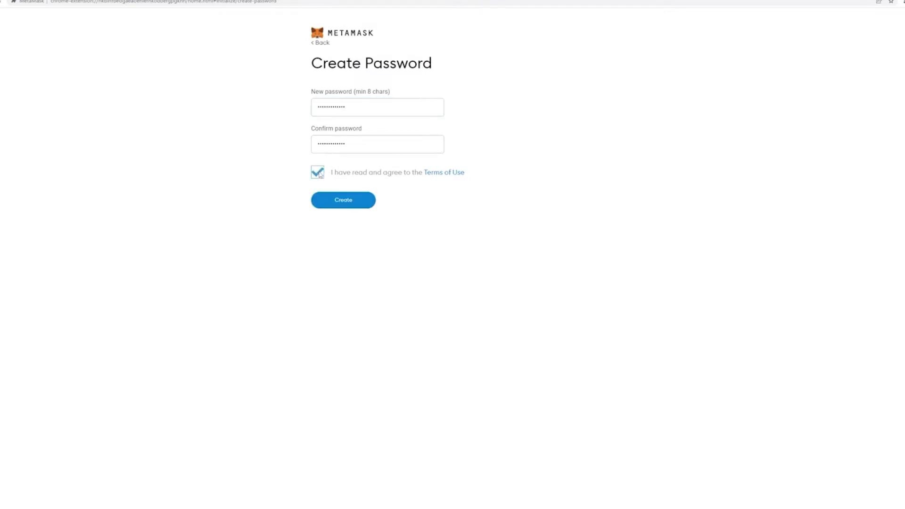
click(332, 204)
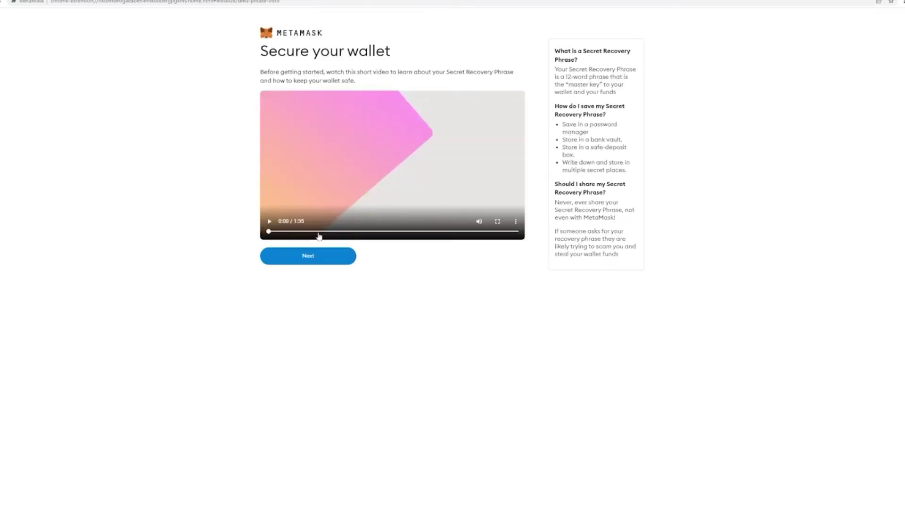
click(303, 259)
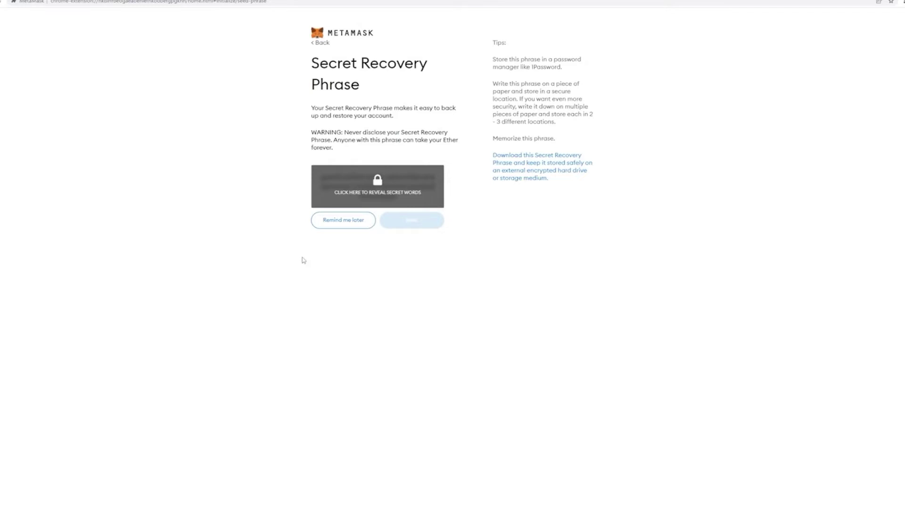
Step: Reveal and copy the Secret Recovery Phrase, and confirm its words in order to finish the wallet setup
click(362, 195)
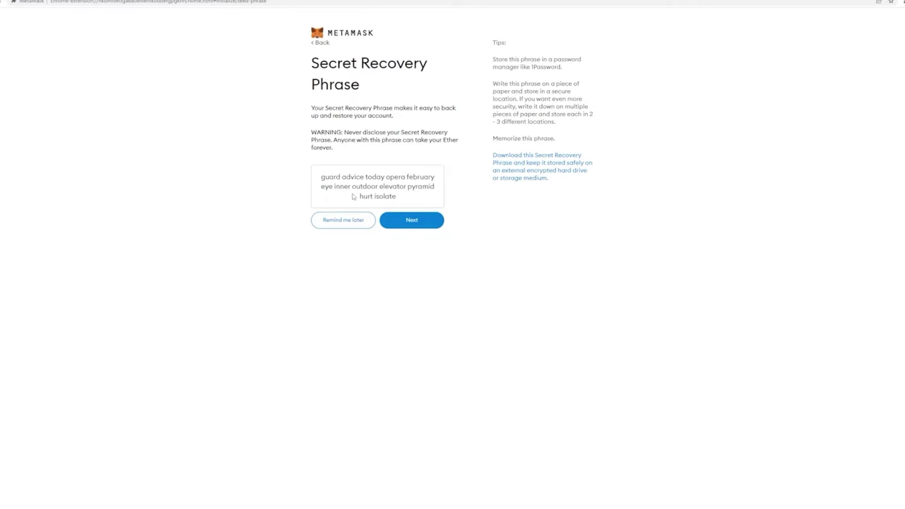
triple_click(354, 196)
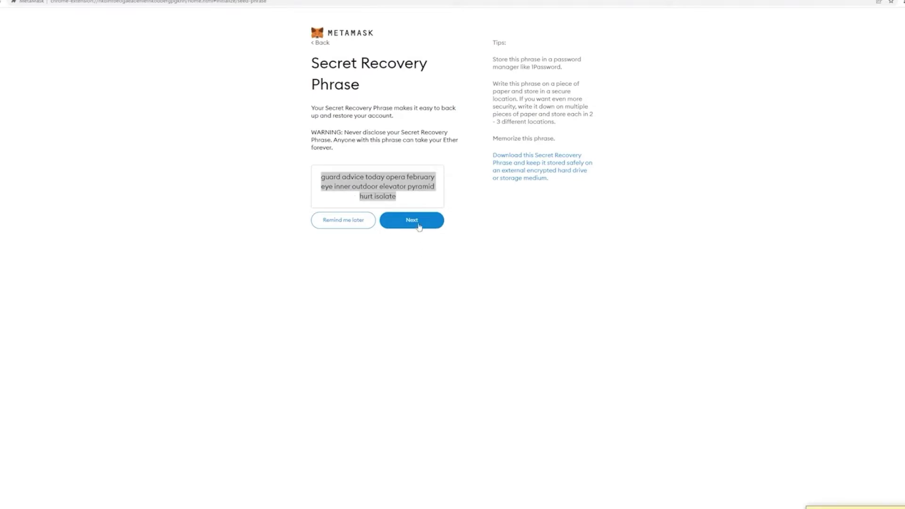
click(419, 226)
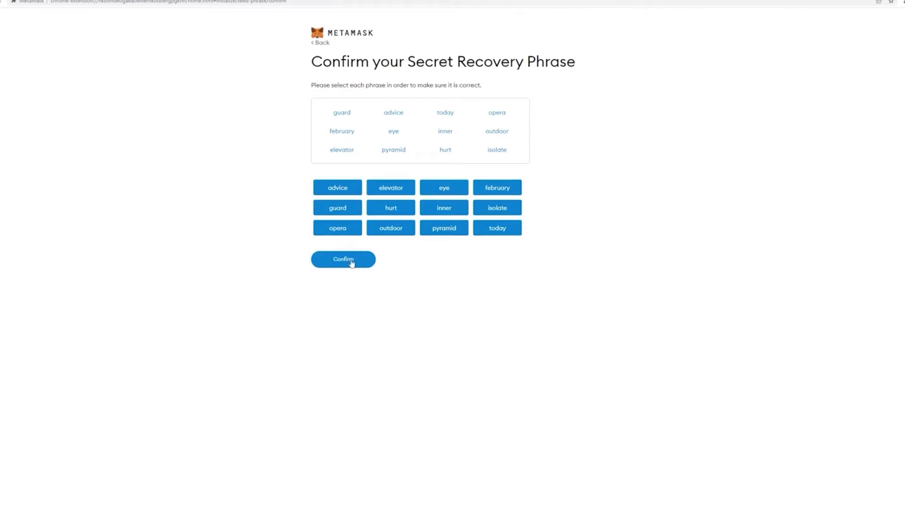
click(351, 264)
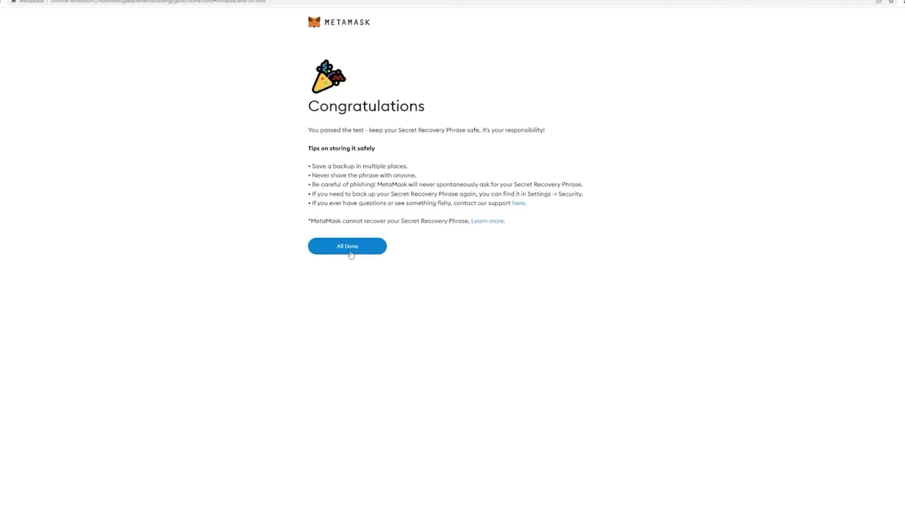
click(351, 254)
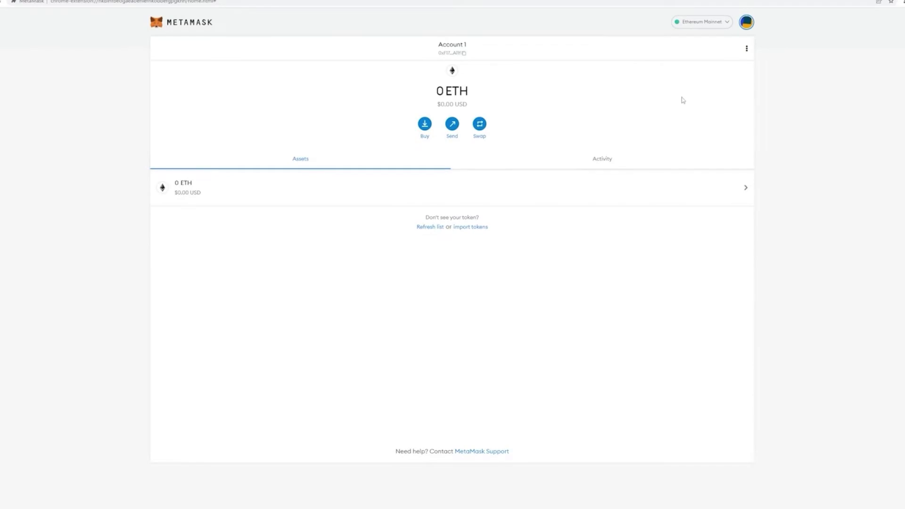
Step: Enter xyz as the account name in the account details and close them
click(746, 49)
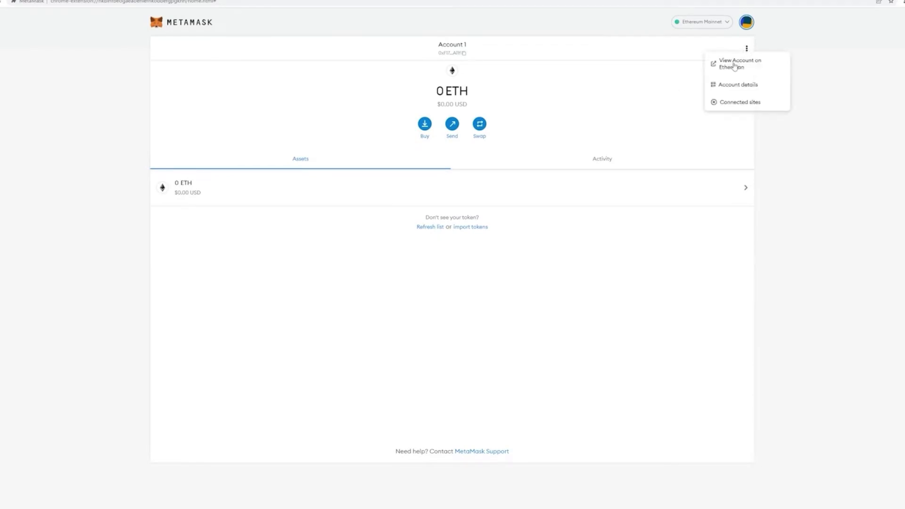
click(730, 85)
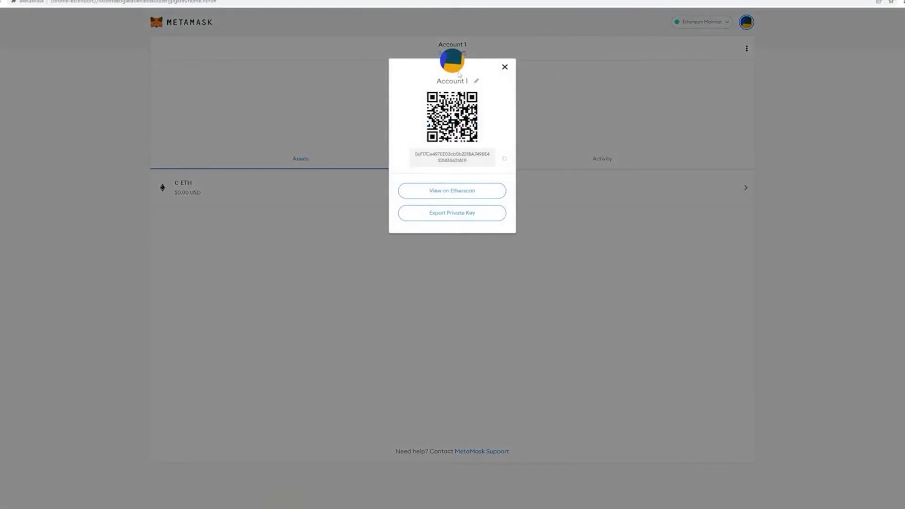
click(476, 80)
drag(470, 82, 400, 80)
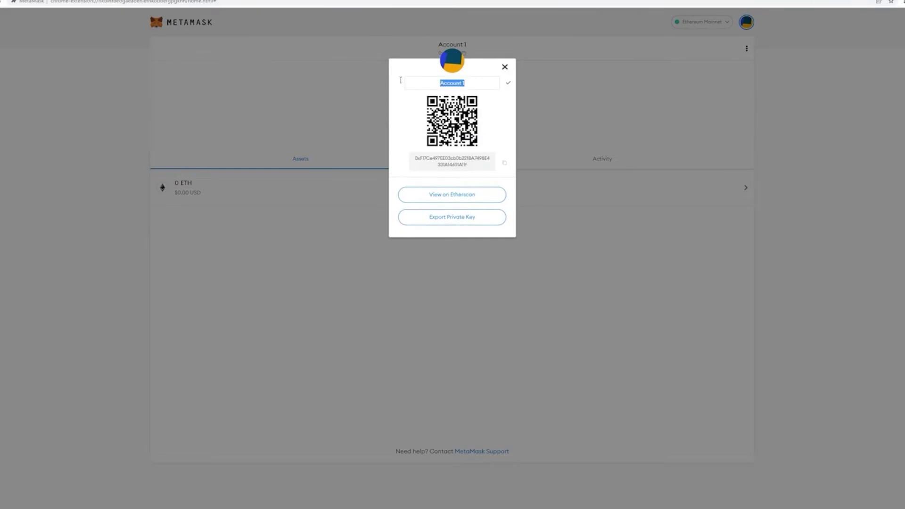
text(xyz)
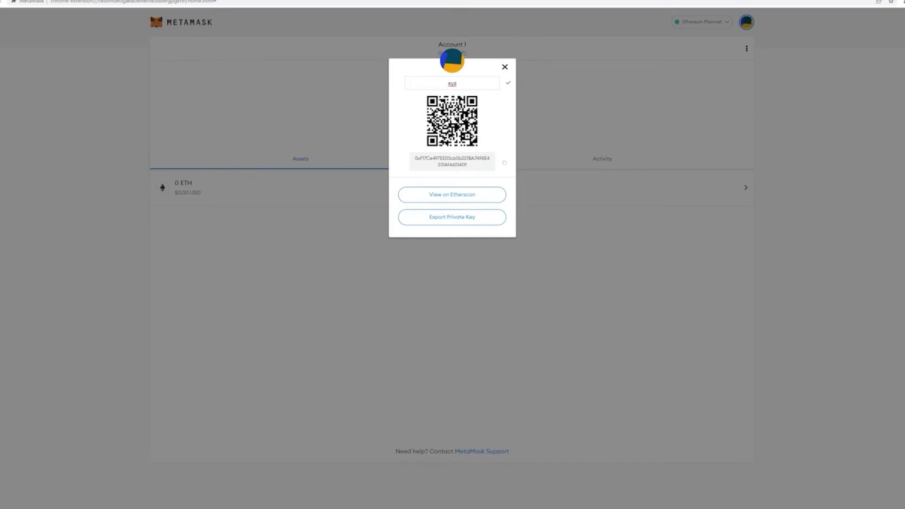
click(455, 162)
click(504, 67)
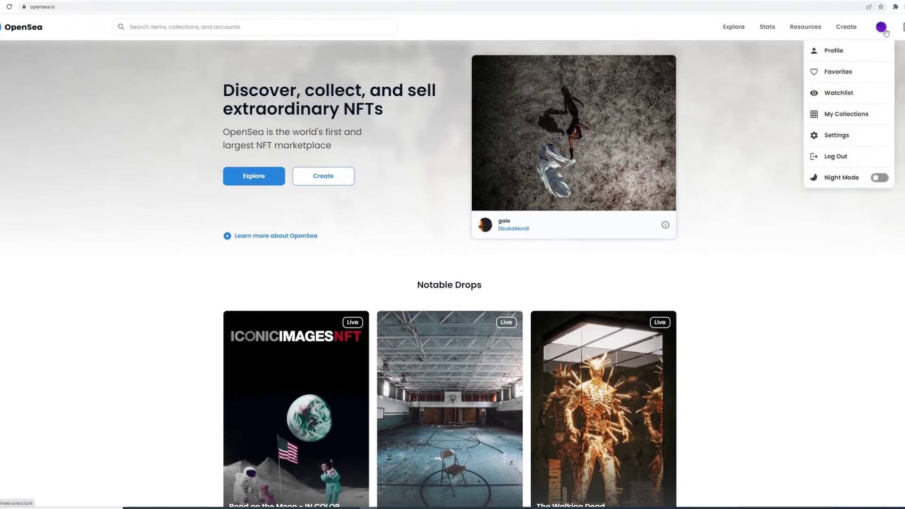
Step: On OpenSea, open the account profile and examine the connected wallet's balance and options for adding funds
click(883, 30)
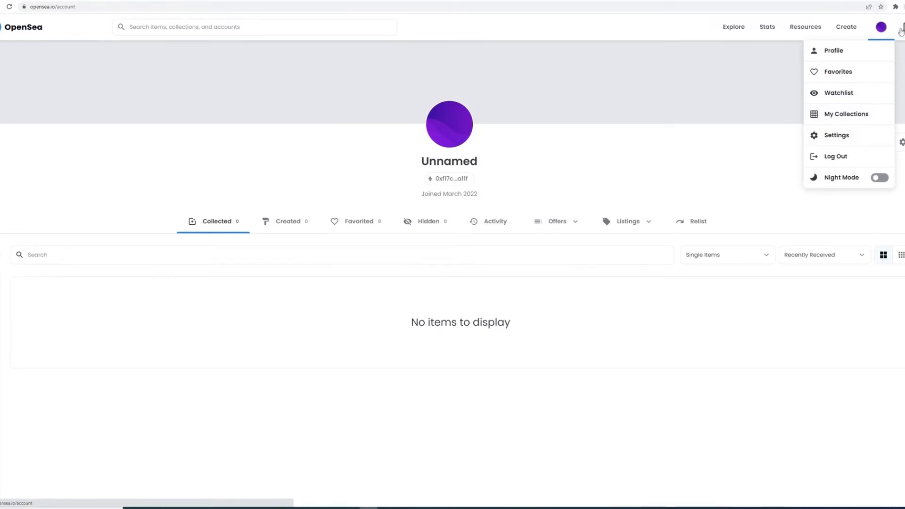
click(902, 27)
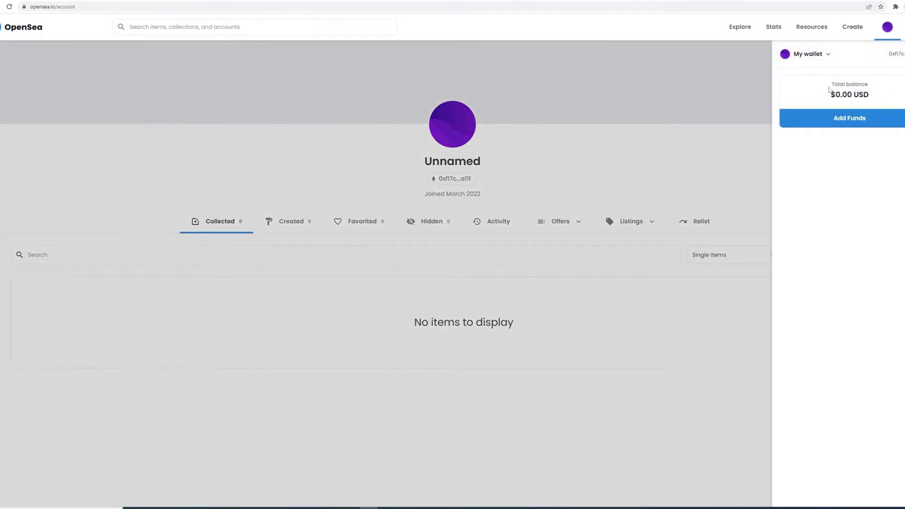
drag(828, 93, 876, 94)
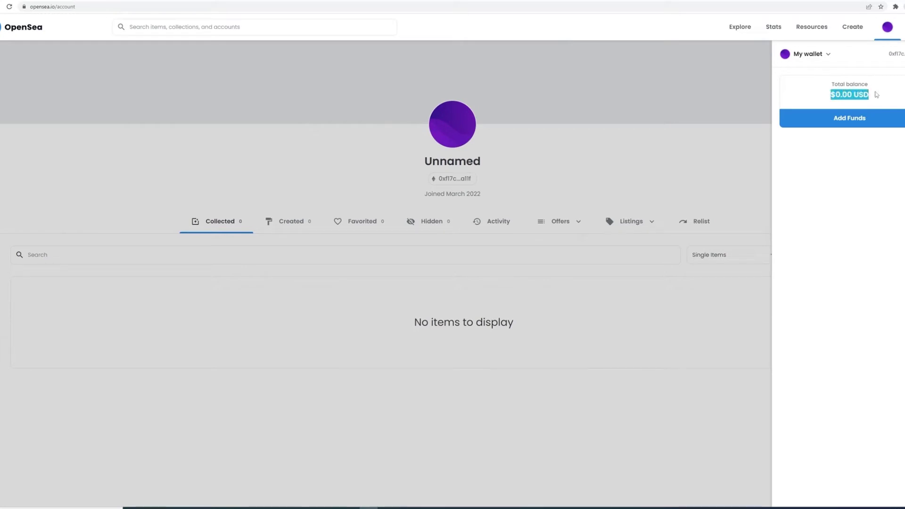
click(836, 122)
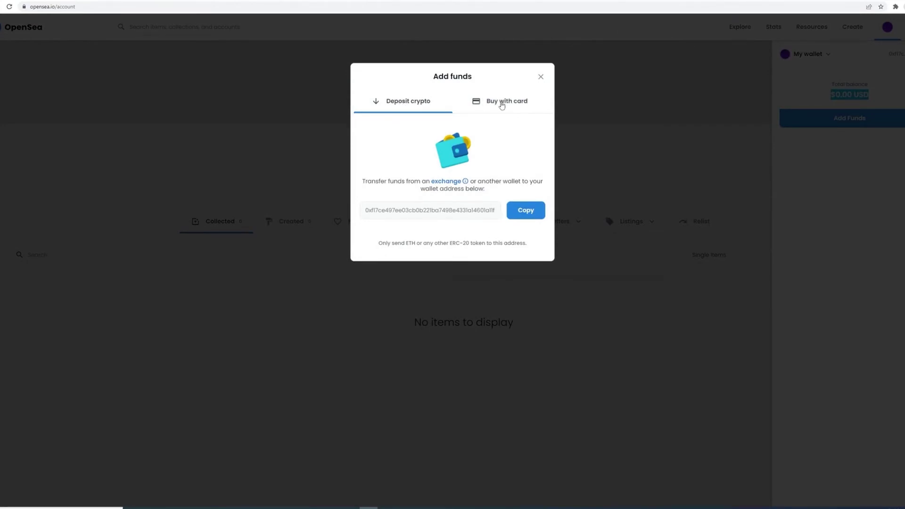
click(540, 78)
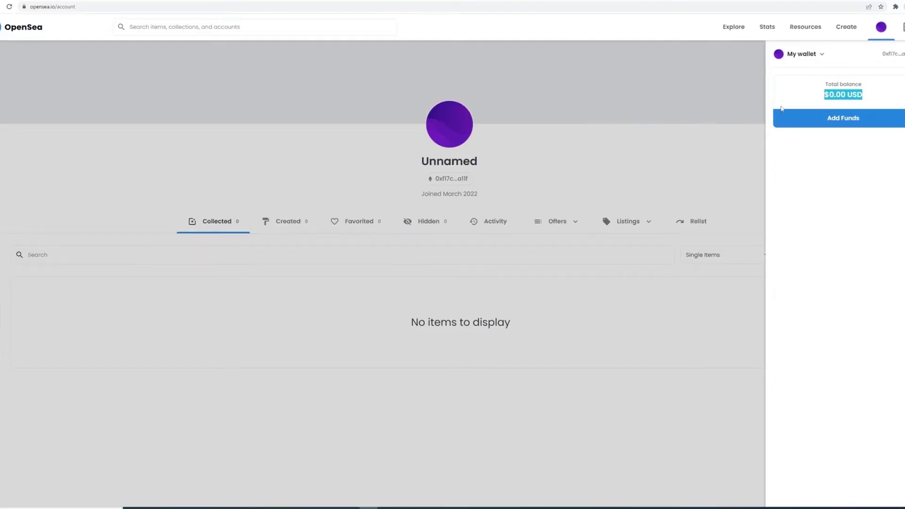
click(655, 125)
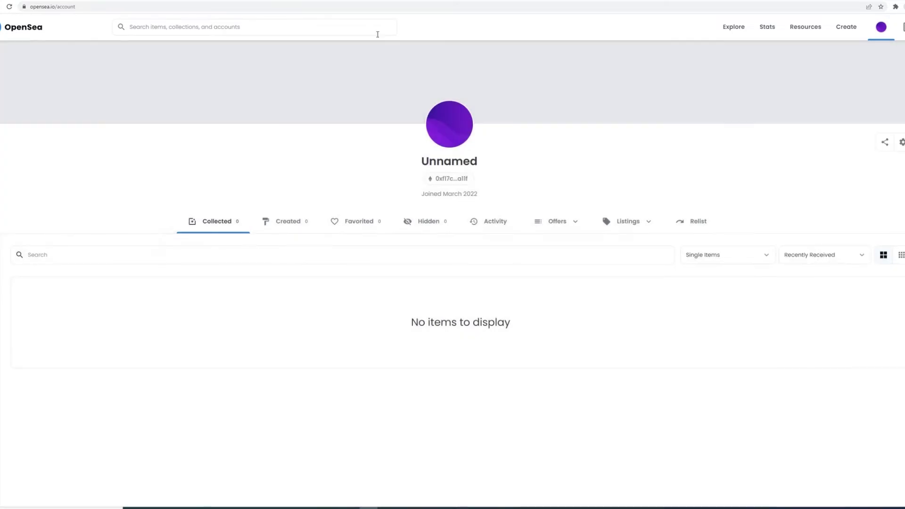
Step: Search OpenSea for "invi" and open the verified Invisible Friends collection
click(351, 26)
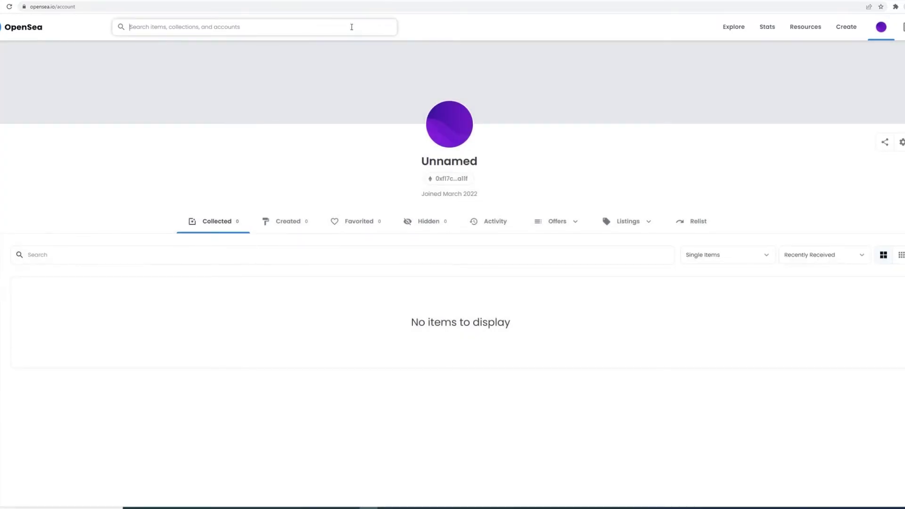
text(invi)
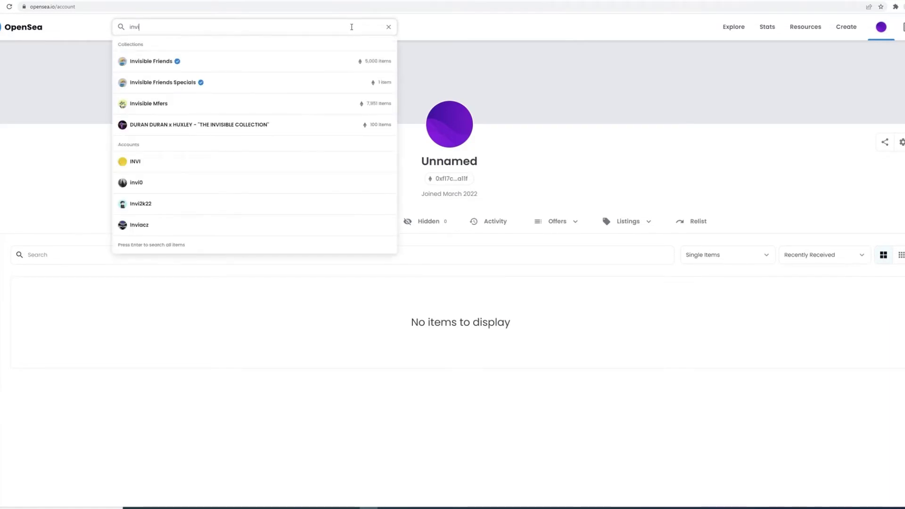
click(173, 63)
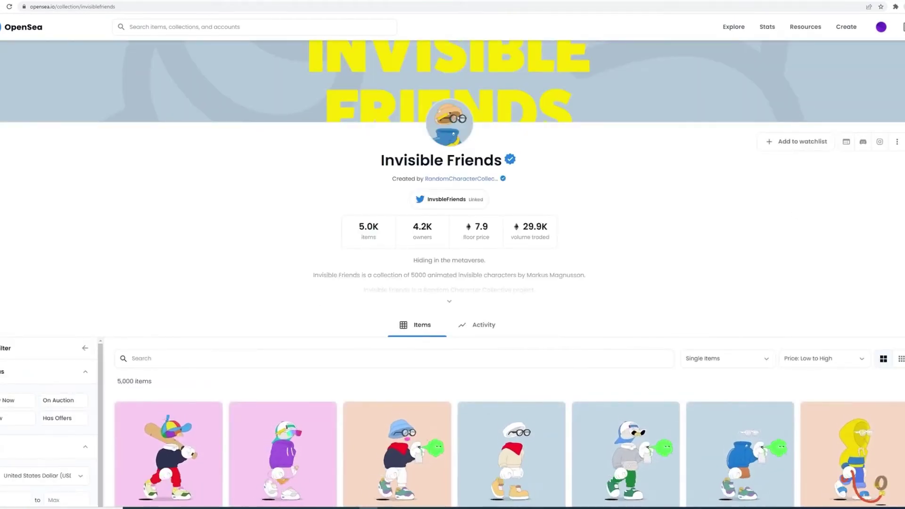
Step: Browse the items of the Invisible Friends collection and open Invisible Friends #4437
scroll(794, 213, down, 8)
scroll(829, 302, down, 15)
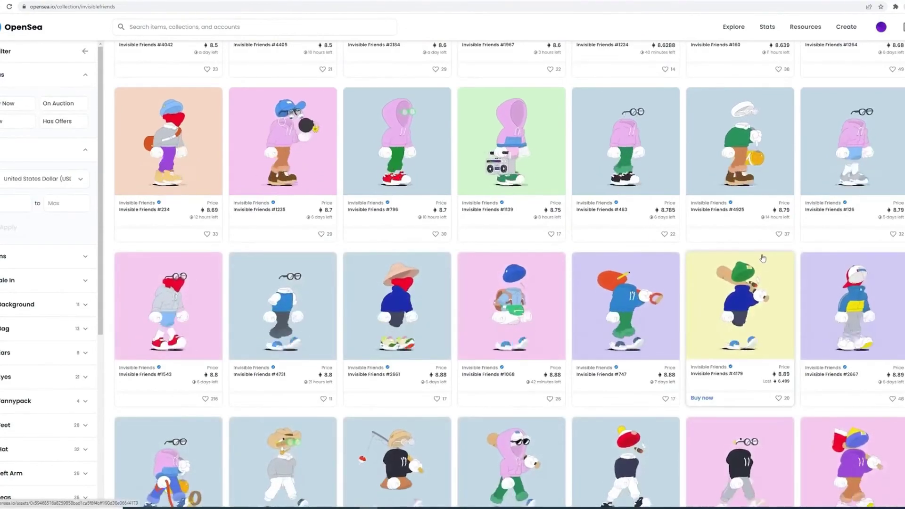
scroll(764, 256, down, 2)
scroll(764, 256, down, 6)
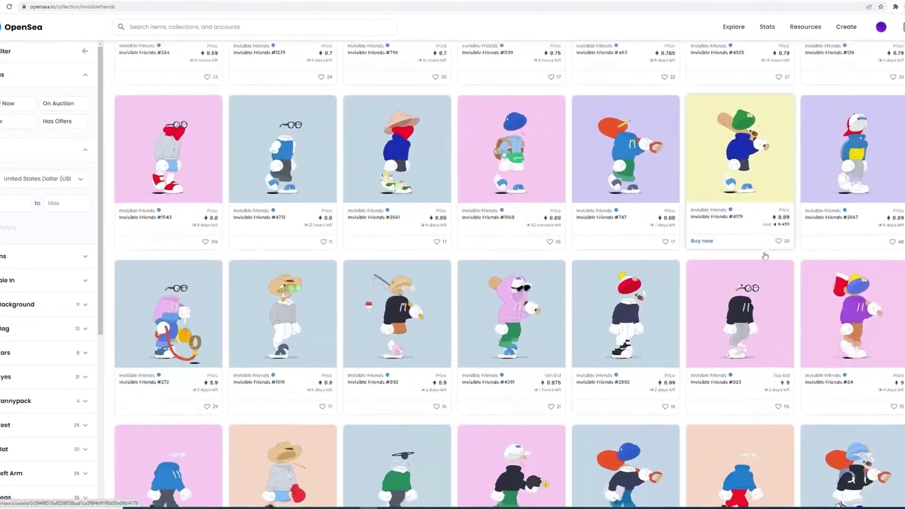
scroll(767, 253, down, 6)
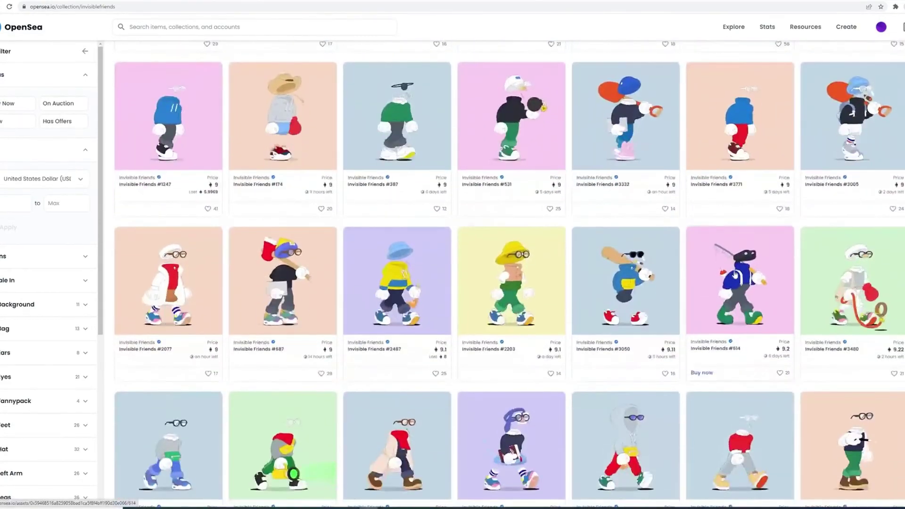
scroll(699, 280, down, 8)
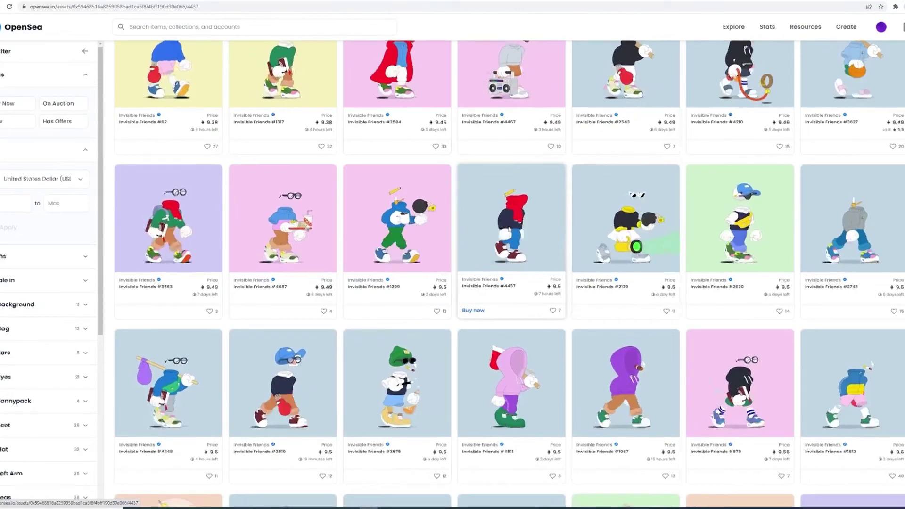
click(508, 229)
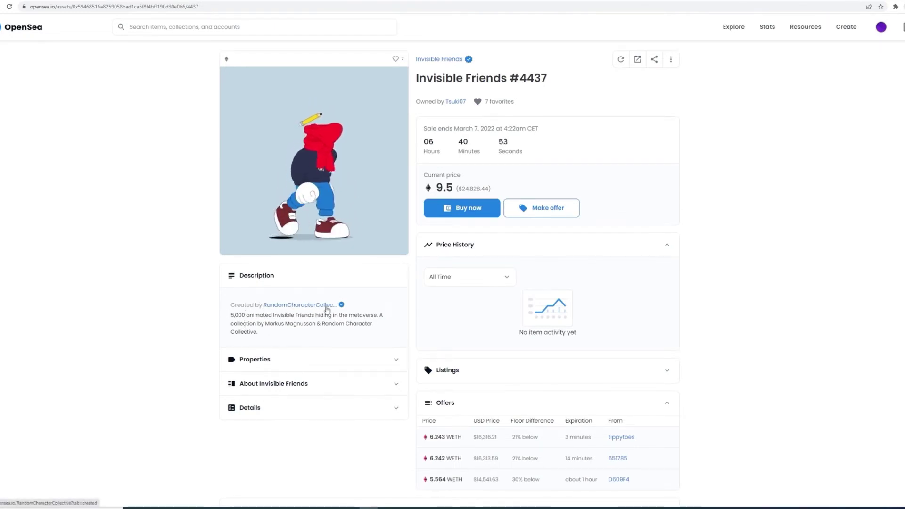
Step: Examine the properties, contract details and offers of Invisible Friends #4437
click(257, 362)
scroll(252, 358, down, 2)
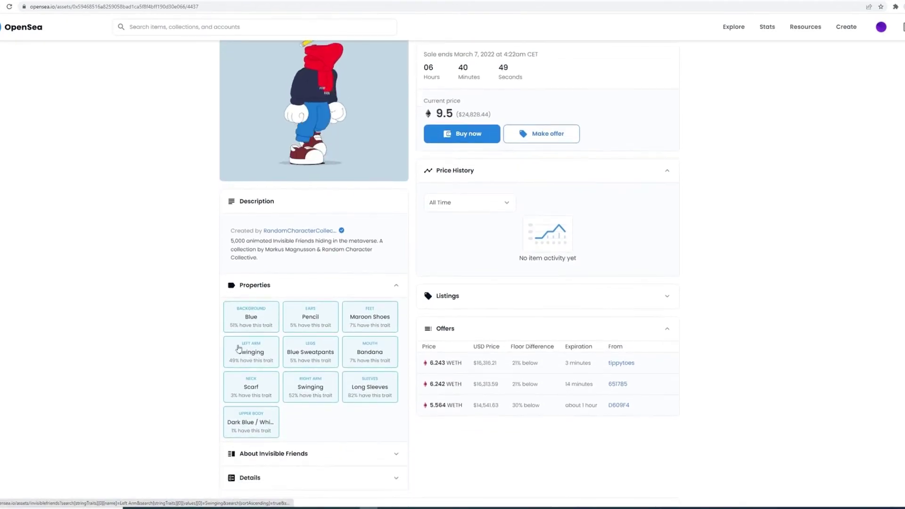
scroll(206, 283, up, 2)
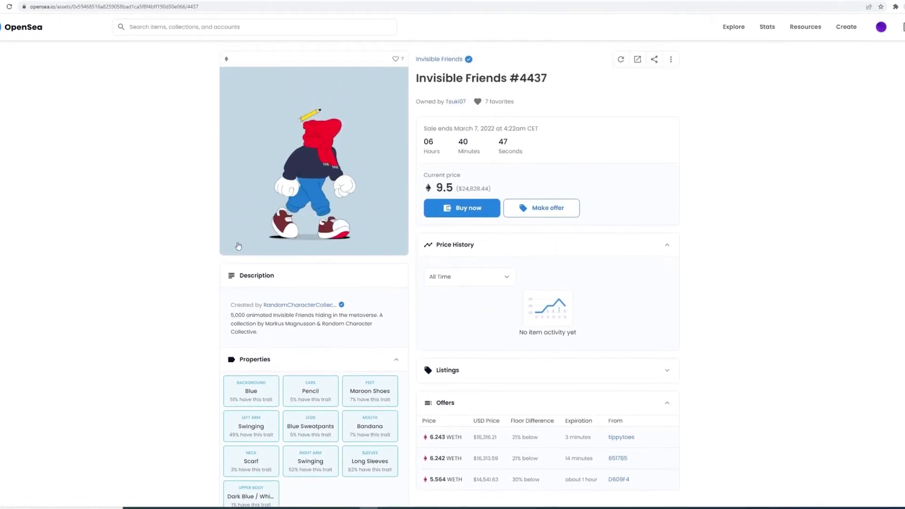
scroll(208, 262, down, 4)
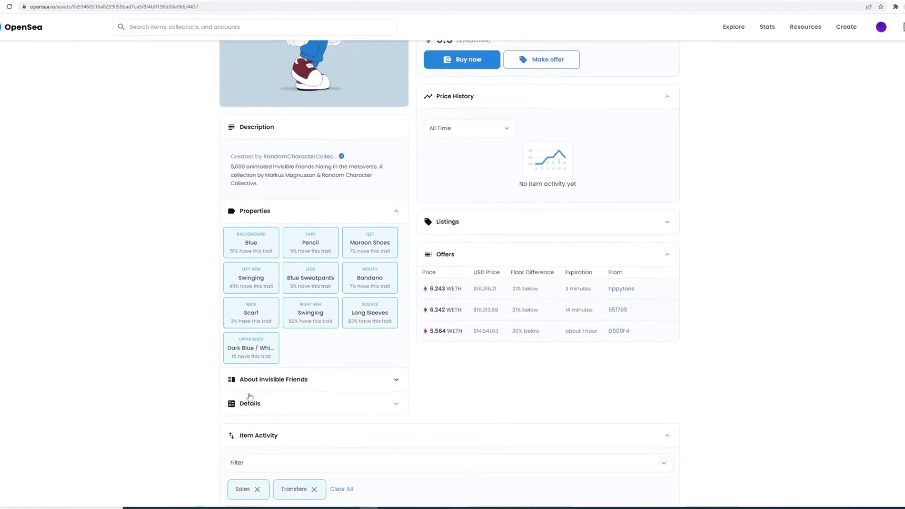
click(249, 403)
scroll(224, 390, down, 1)
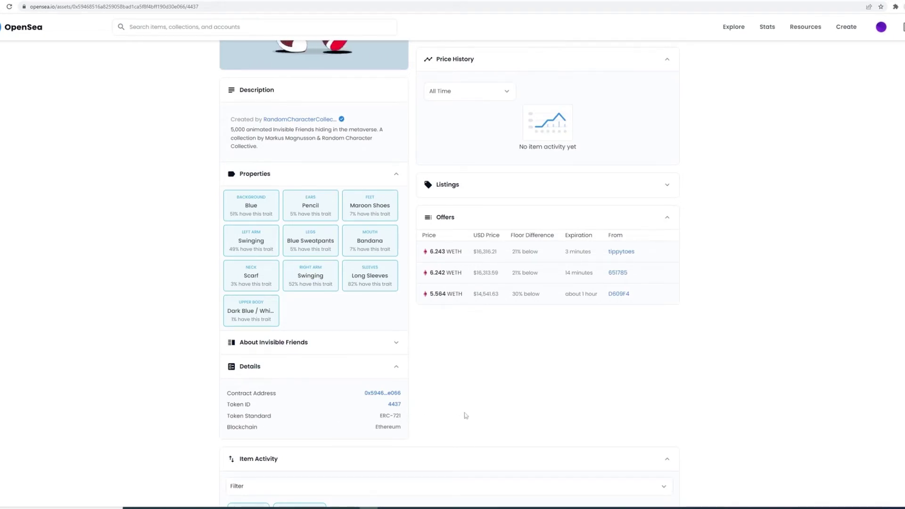
scroll(465, 411, up, 4)
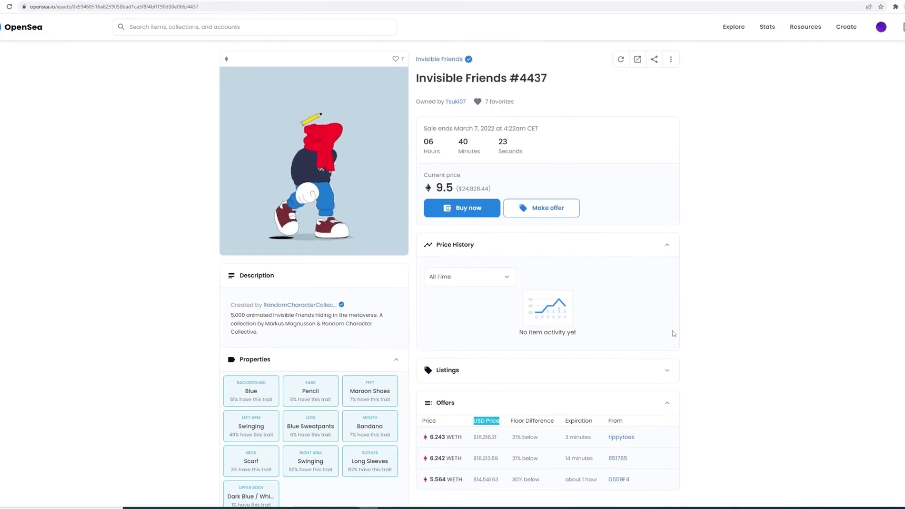
Step: Try the checkout for Invisible Friends #4437 with the Terms of Service accepted, examine the crypto deposit option for adding funds, and close it
click(450, 207)
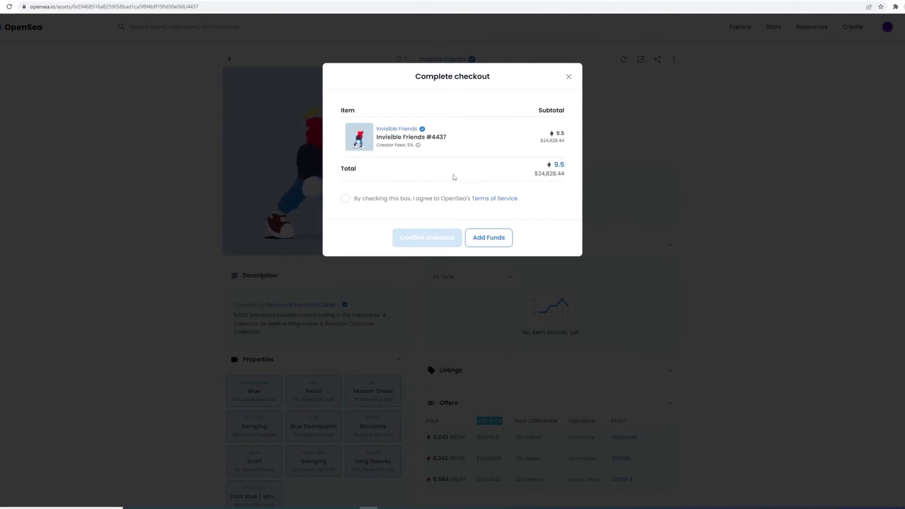
click(382, 202)
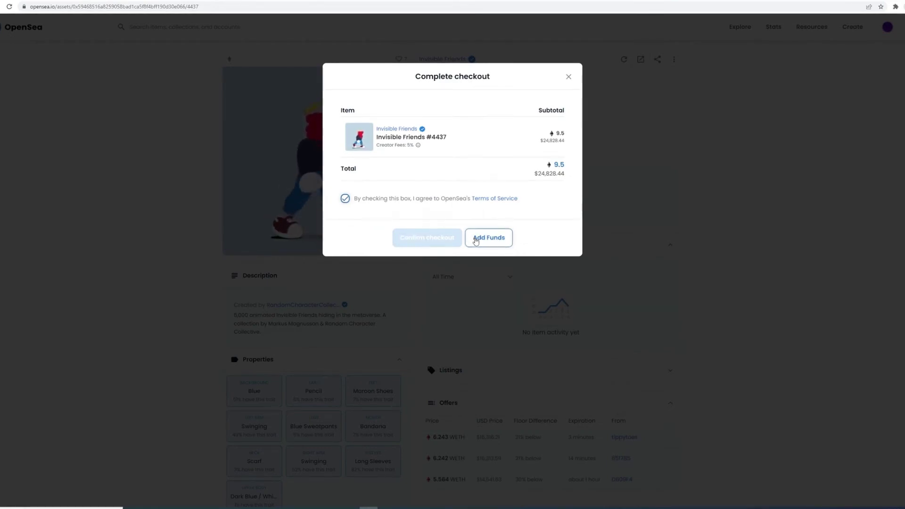
click(475, 239)
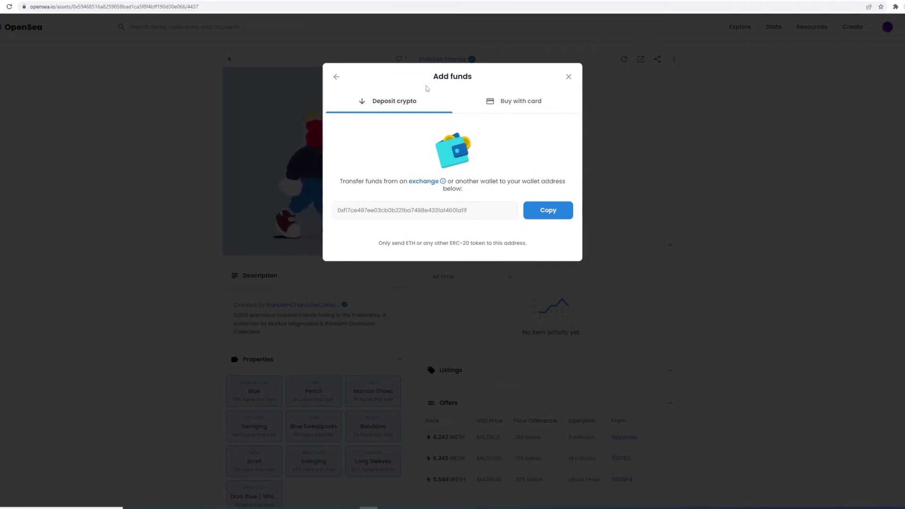
click(335, 78)
mouse_move(436, 238)
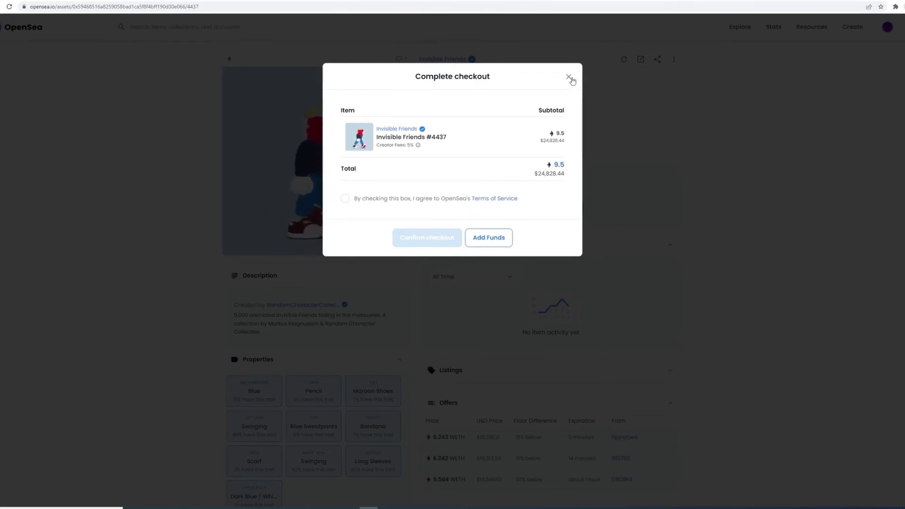
click(569, 79)
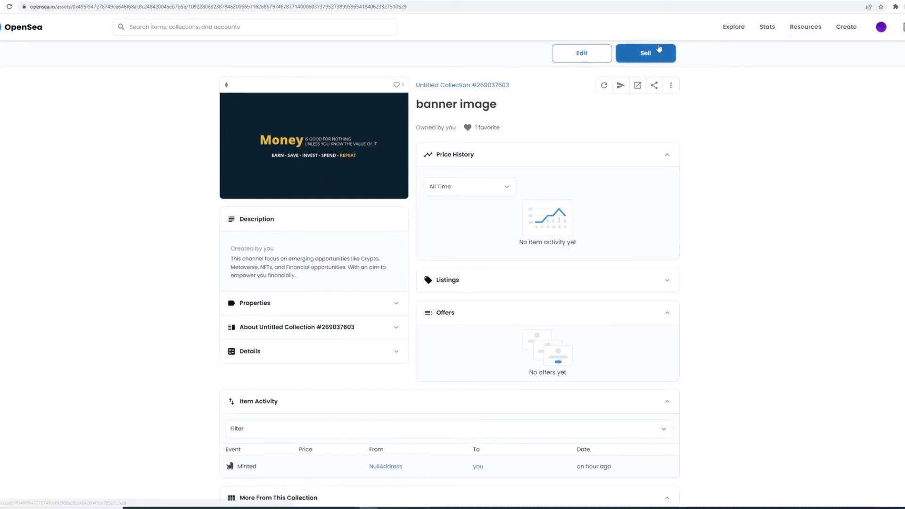
Step: Set up a sale listing for the banner image item as a Timed Auction with a price of 0.02
click(645, 54)
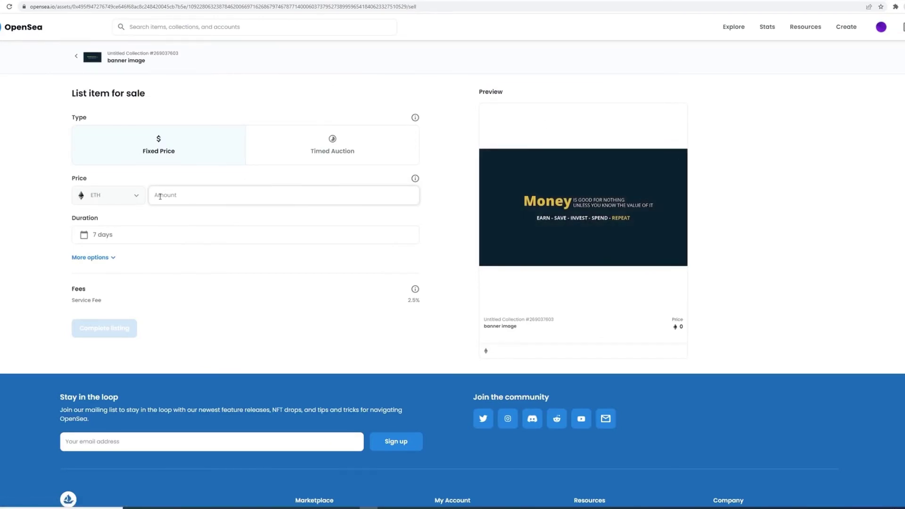
text(0)
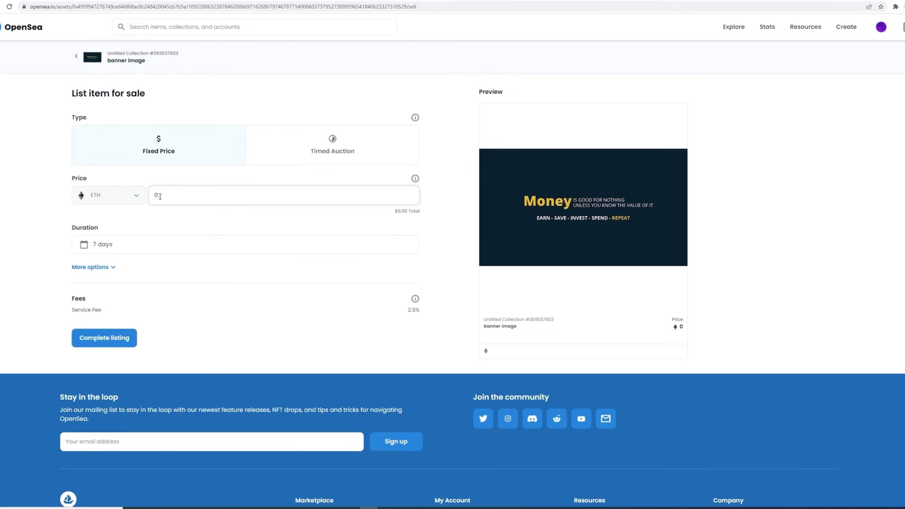
text(.02)
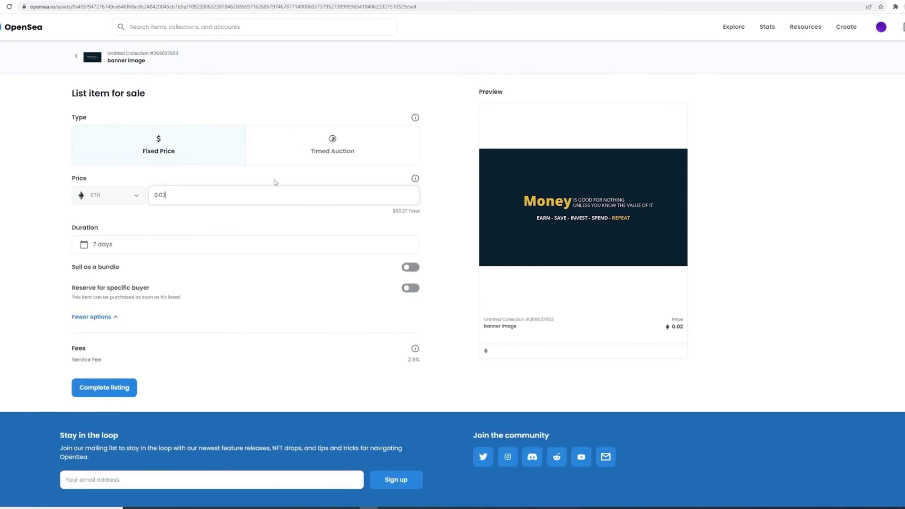
click(317, 148)
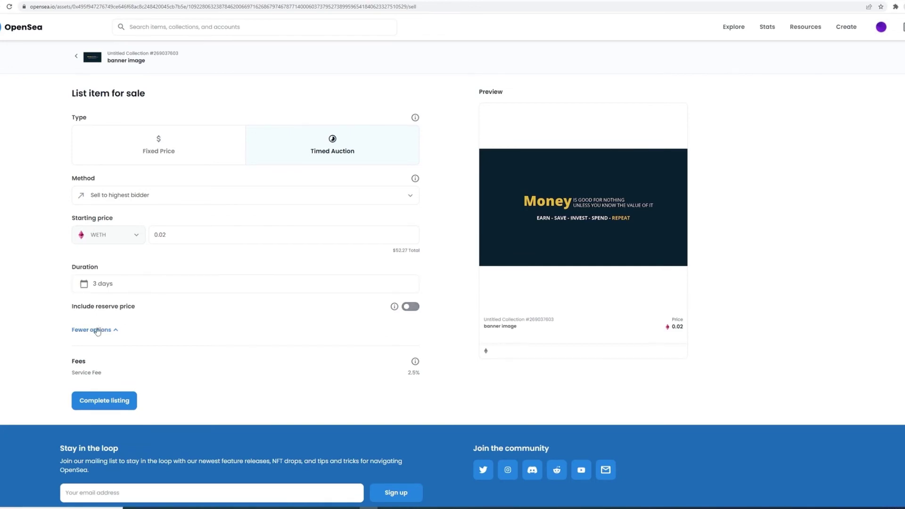
Step: Try to complete the auction listing, examine the estimated gas fee for initializing the wallet, and cancel the transaction
scroll(81, 342, down, 1)
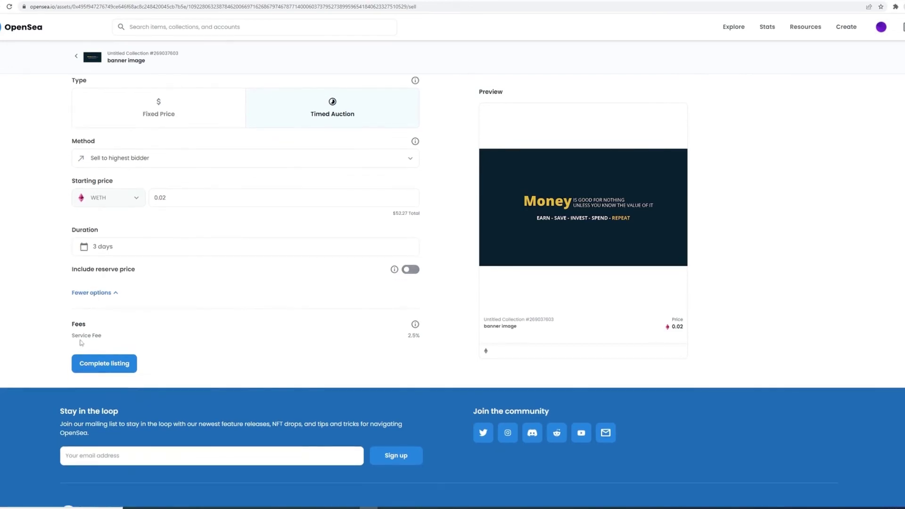
right_click(102, 362)
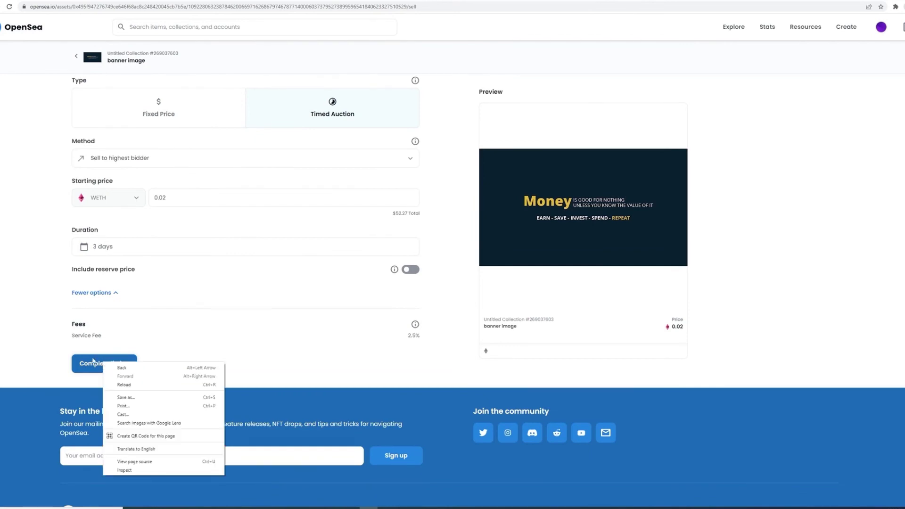
click(93, 361)
click(93, 361)
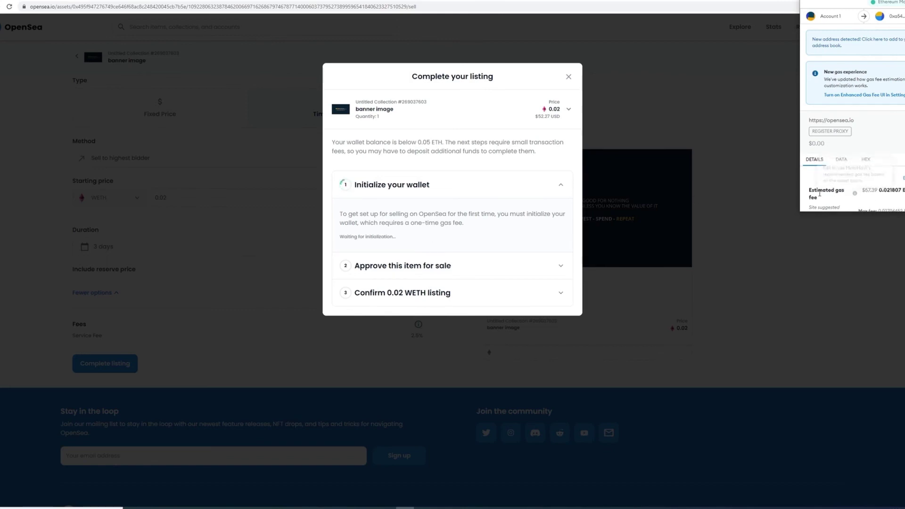
drag(879, 192, 901, 192)
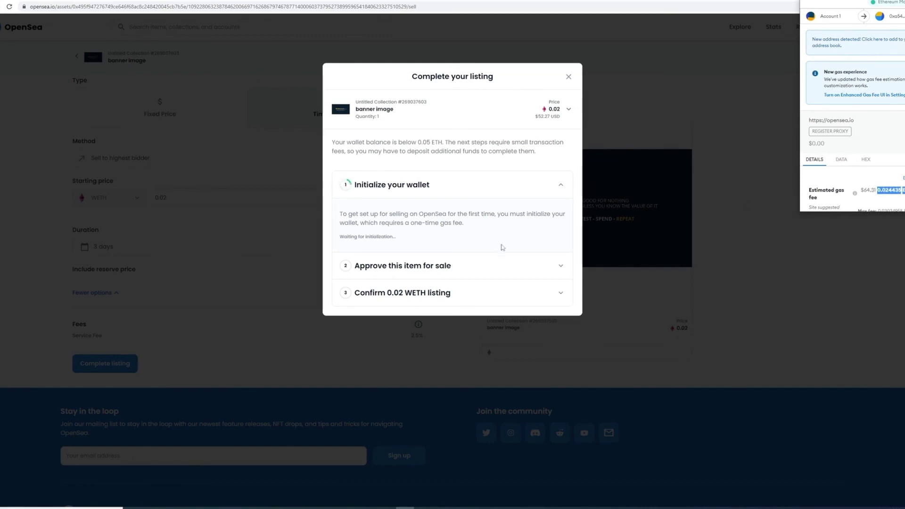
click(380, 260)
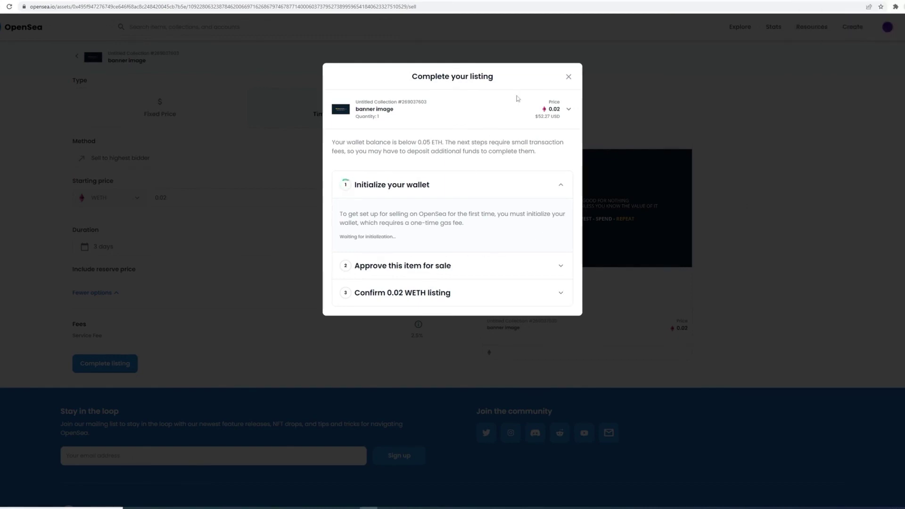
click(568, 78)
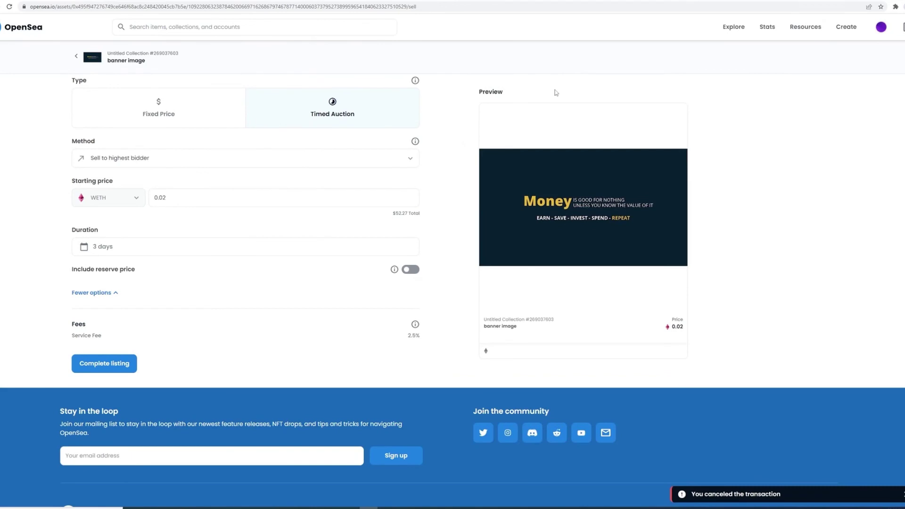